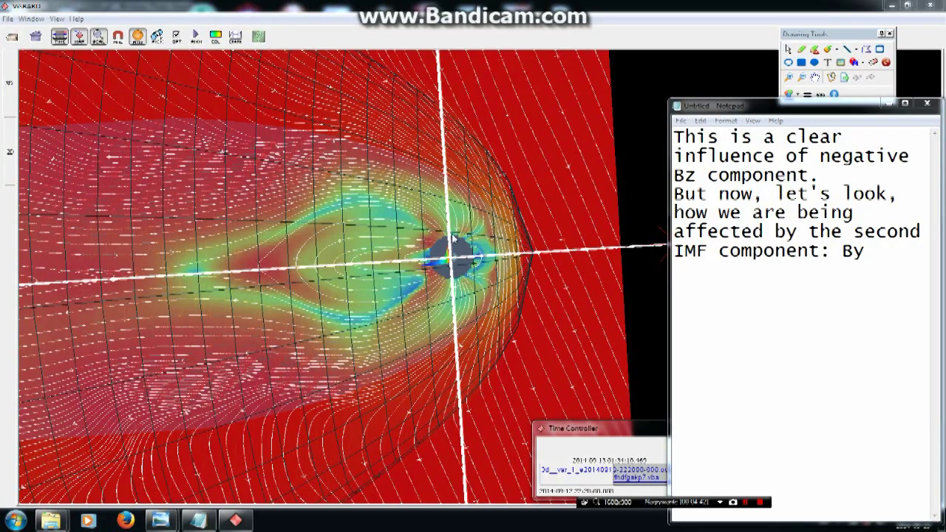
Rotate the magnetosphere model to view it from above and add the note line "Nice view..."
left_click_drag(359, 155, 452, 291)
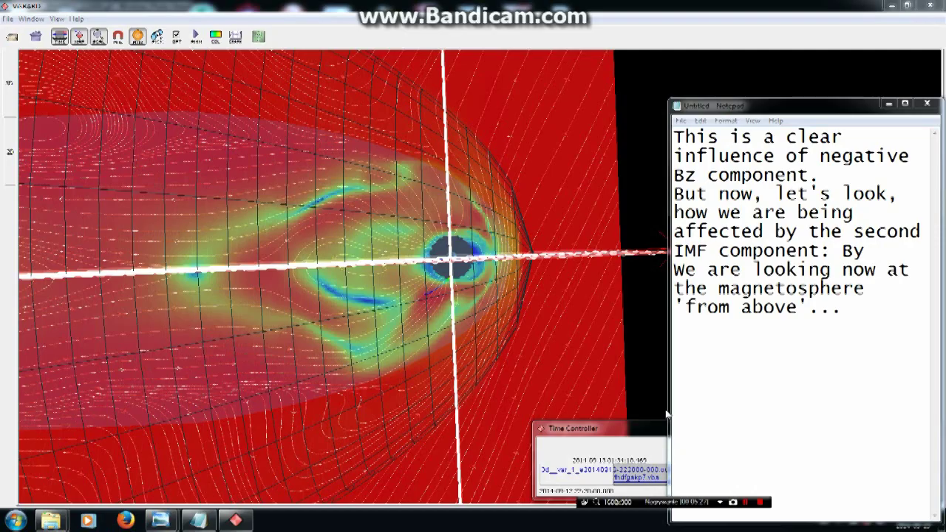
left_click_drag(461, 309, 32, 255)
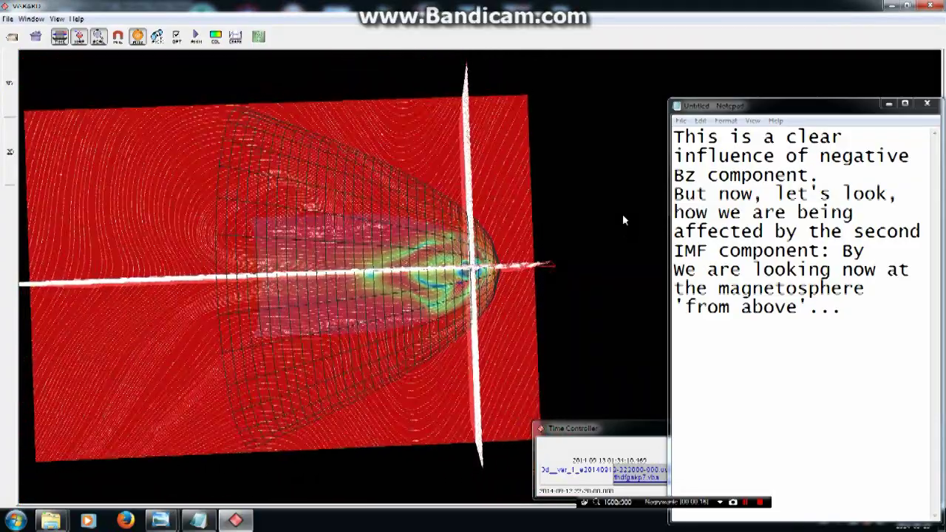
left_click(717, 439)
key("Return")
type("Nice view...")
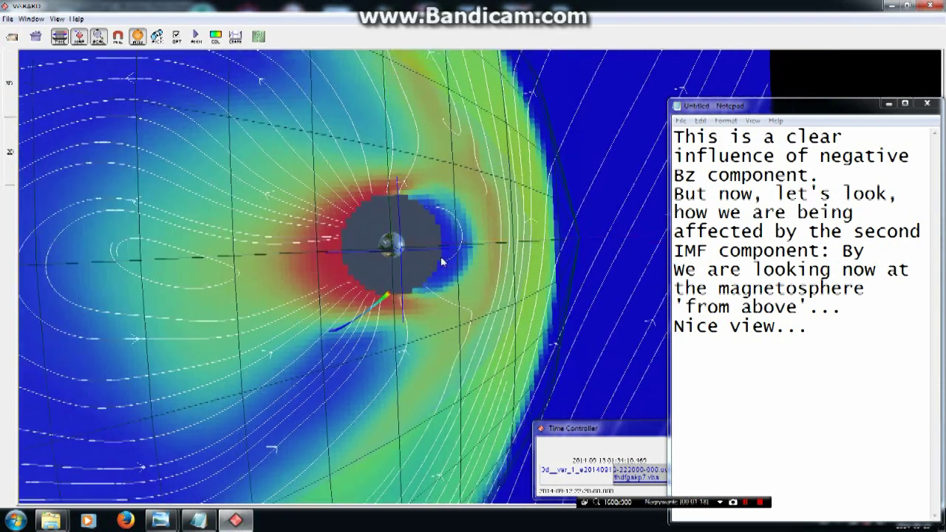
Note "And here the FUN begins - this plane of view looks almost exactly, as the Y-cut..." and end the Radiation Belts note with exclamation marks
type("And here the FUN begins - this plane of view looks almost exactly, as the Y-cut...")
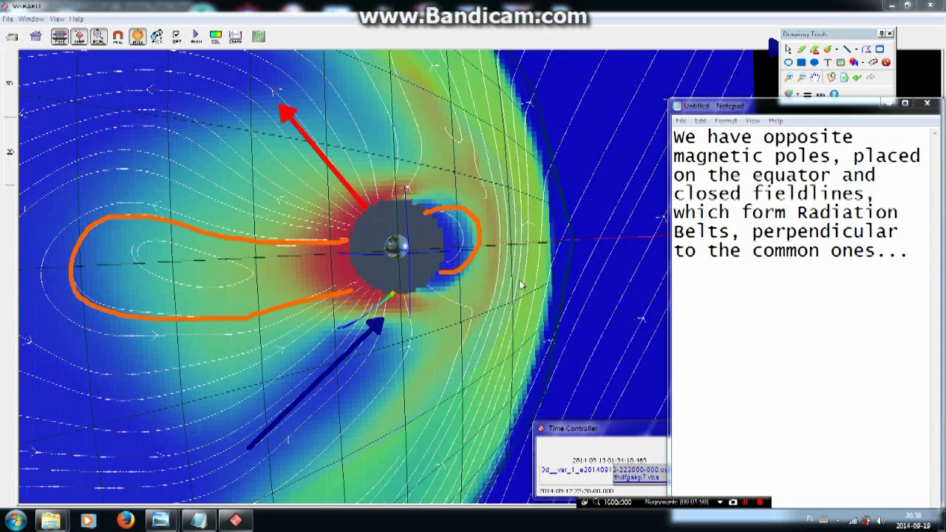
left_click(935, 273)
type("!!!!!!!!!!!!!!!!!!")
left_click(612, 254)
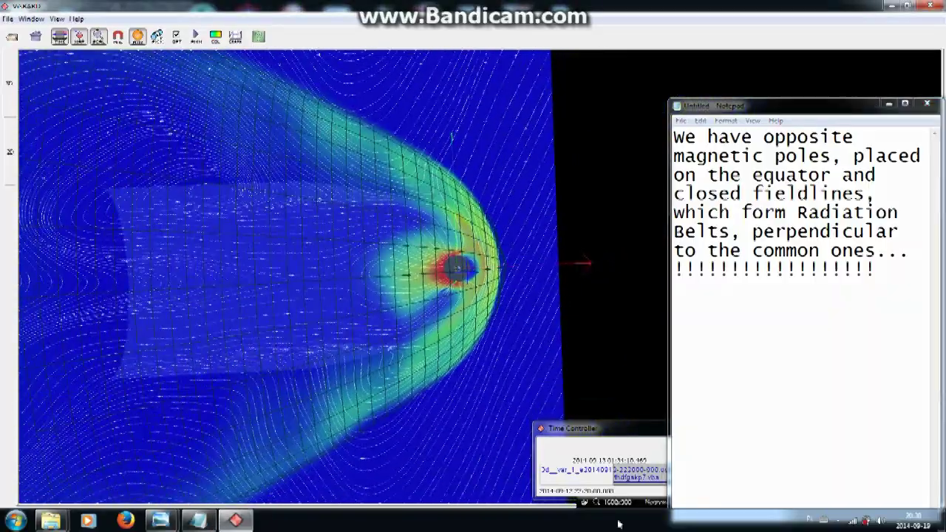
left_click(606, 502)
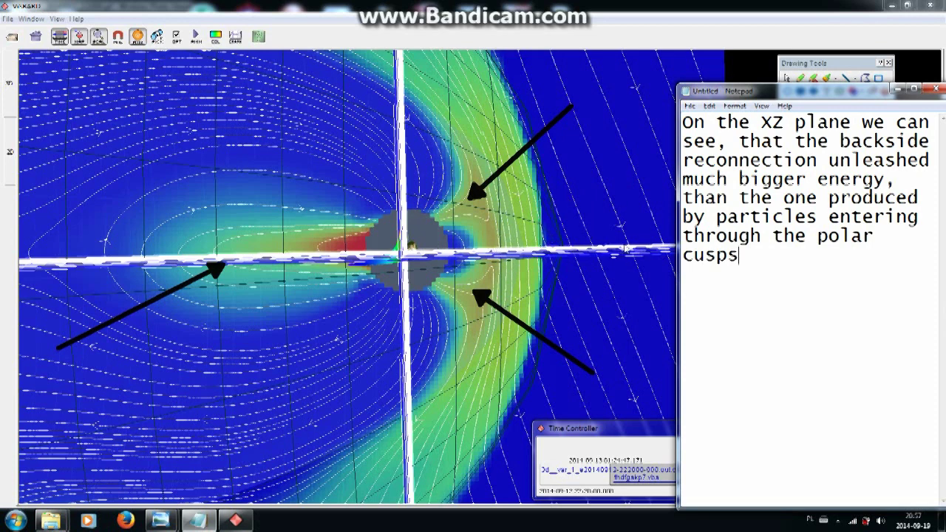
Correct "X=cut" to "X-cut" in the note about the remaining dimension
mouse_move(372, 187)
left_mouse_down()
mouse_move(392, 184)
mouse_move(375, 178)
mouse_move(607, 289)
mouse_move(599, 287)
left_mouse_up()
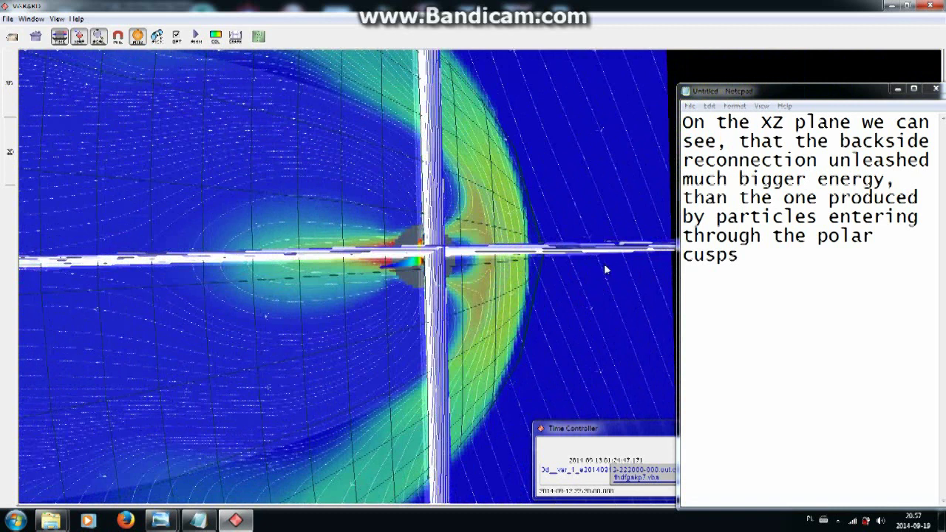
left_click(625, 436)
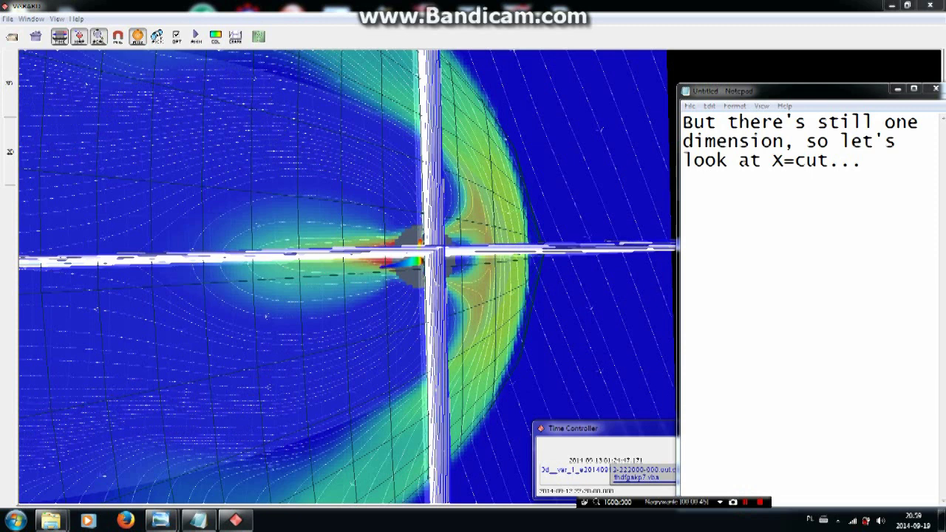
key("BackSpace")
type("-")
Turn the model to face the X-cut plane and examine the region around Earth up close
left_click_drag(568, 275, 397, 282)
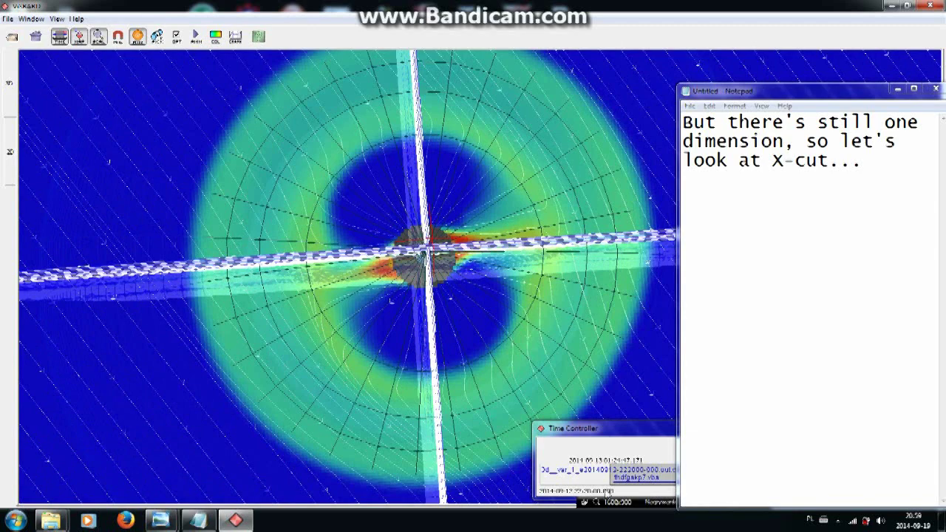
scroll(491, 261, "up", 5)
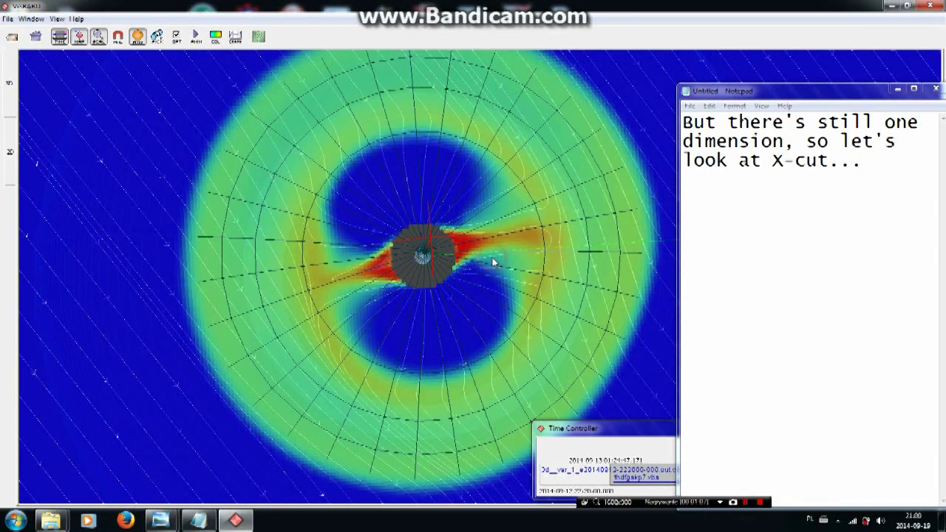
left_click_drag(486, 270, 488, 264)
left_click(745, 502)
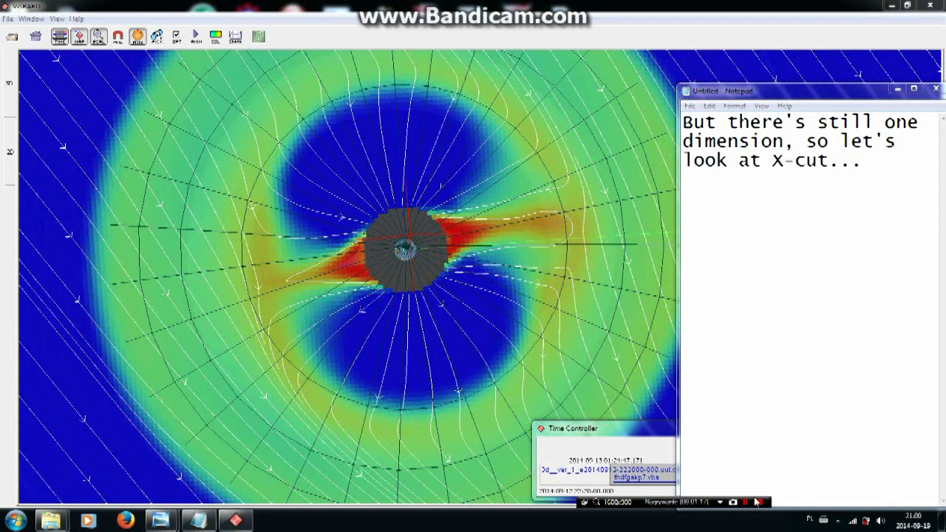
Add the comment "Hmmmmm..." below the X-cut note, separated by a blank line
key("Return")
key("Return")
type("Hmmmmm...")
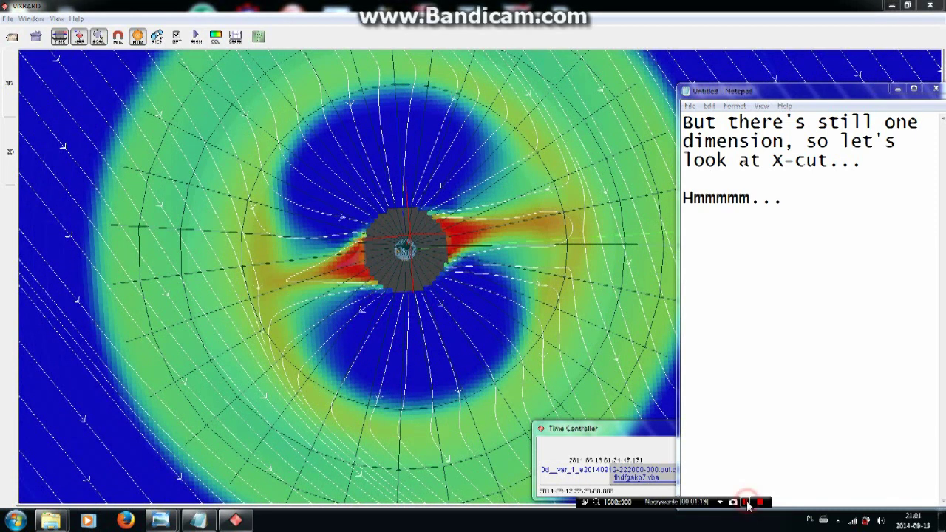
left_click(745, 502)
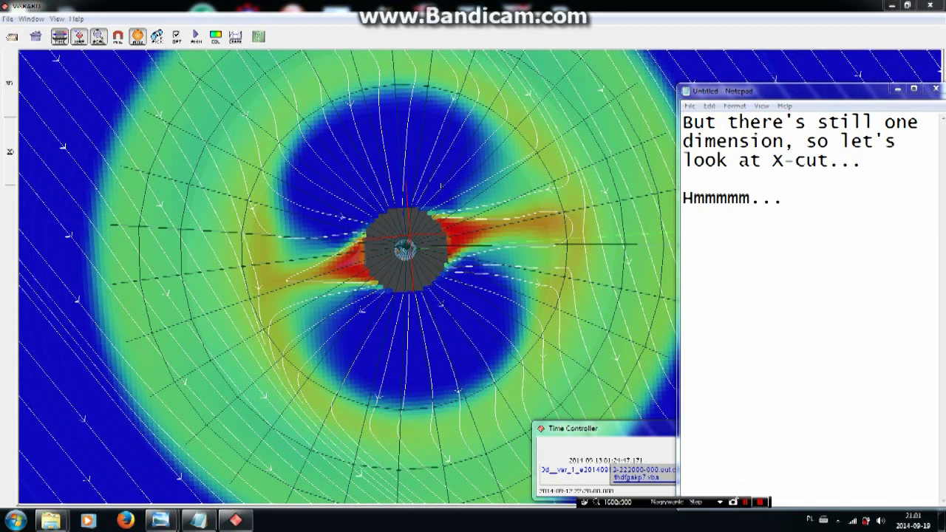
Examine the X-cut plane around Earth at different distances and slightly different angles across the differently coloured plots
scroll(501, 244, "down", 5)
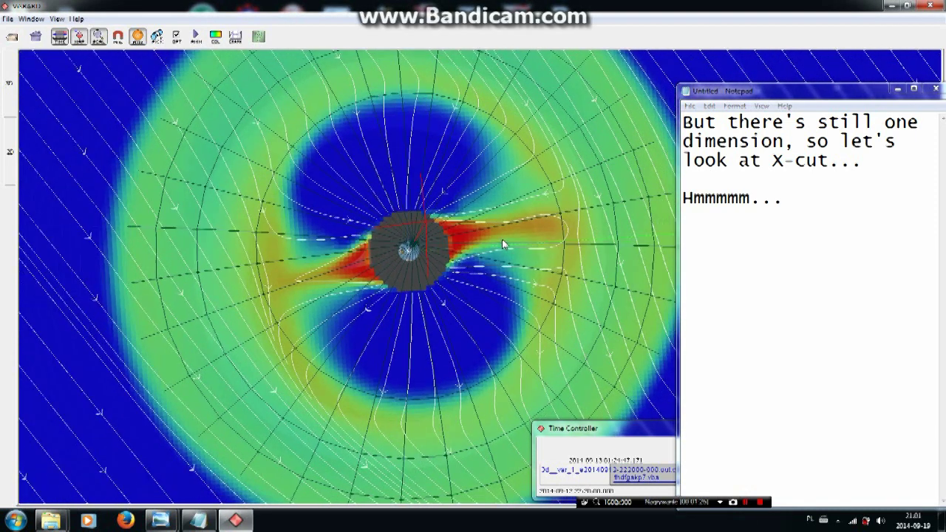
left_click_drag(502, 239, 521, 263)
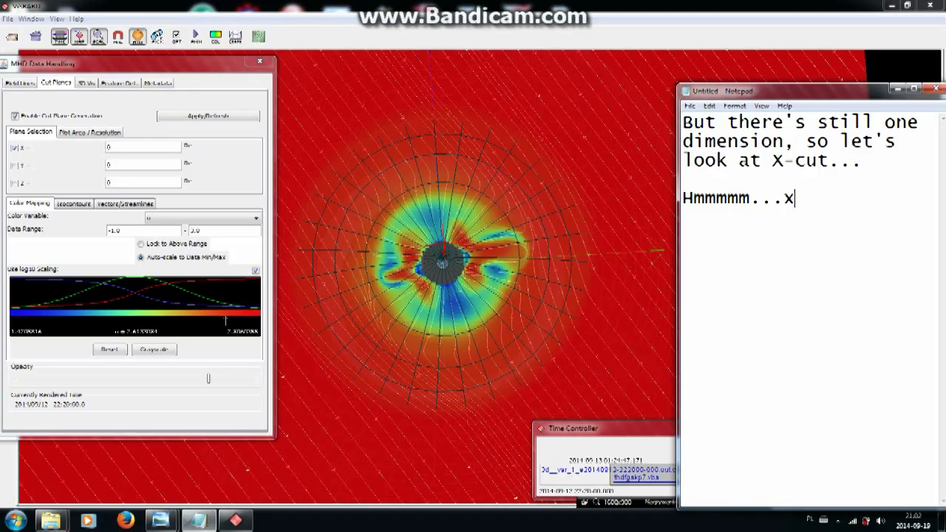
scroll(578, 267, "up", 5)
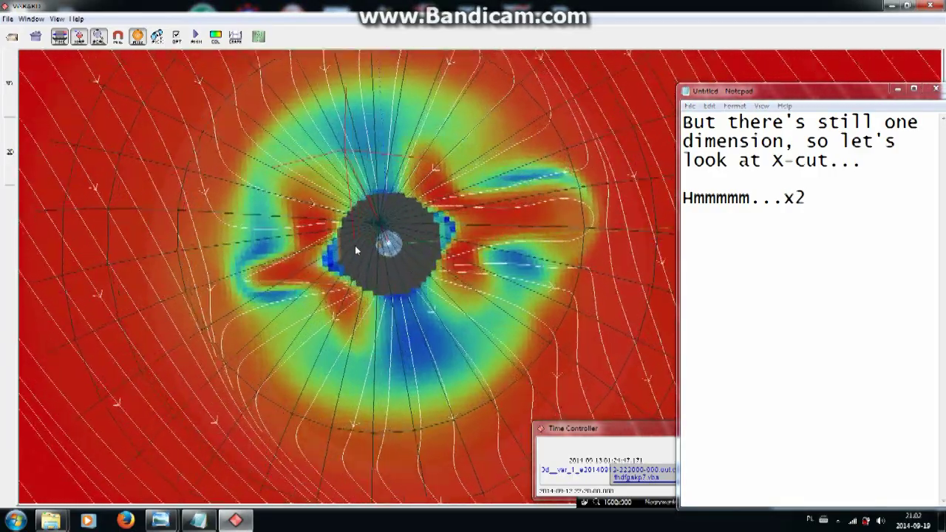
left_click_drag(355, 245, 418, 259)
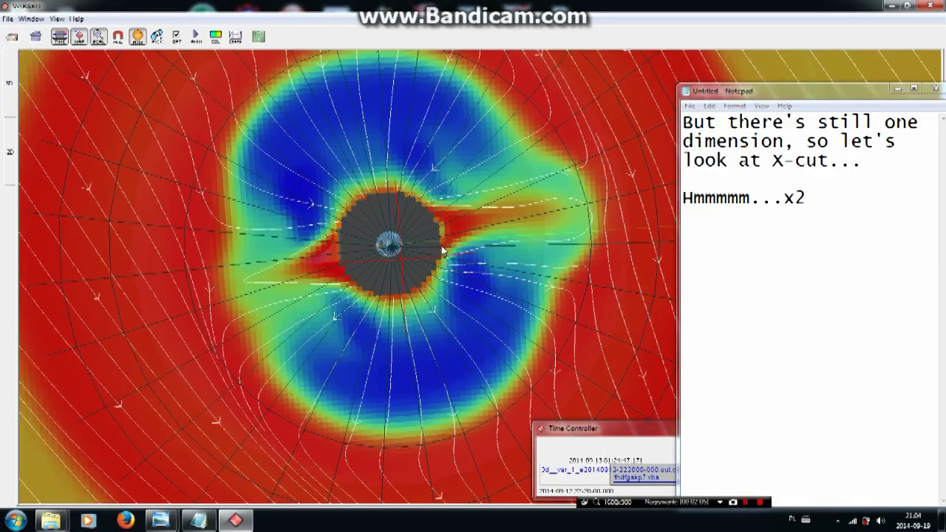
left_click_drag(441, 246, 436, 244)
scroll(440, 242, "down", 3)
scroll(442, 241, "up", 5)
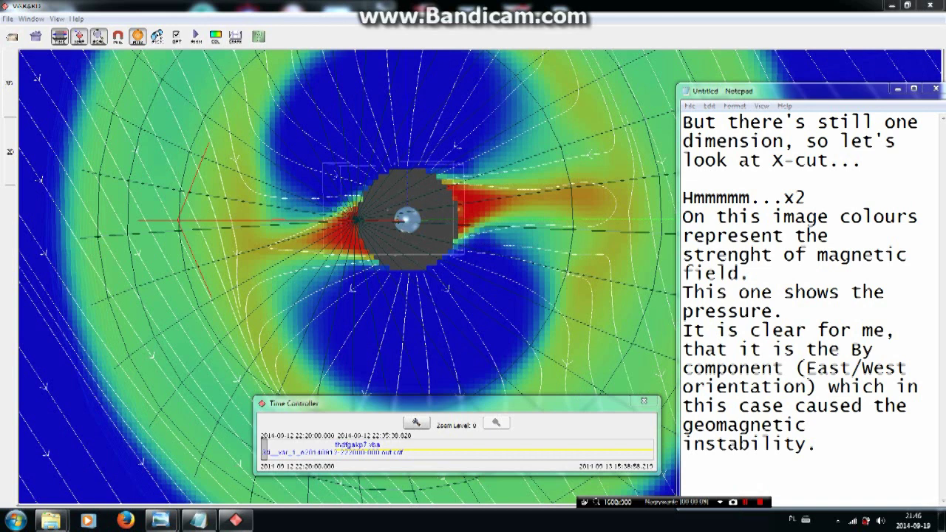
left_click_drag(318, 297, 463, 298)
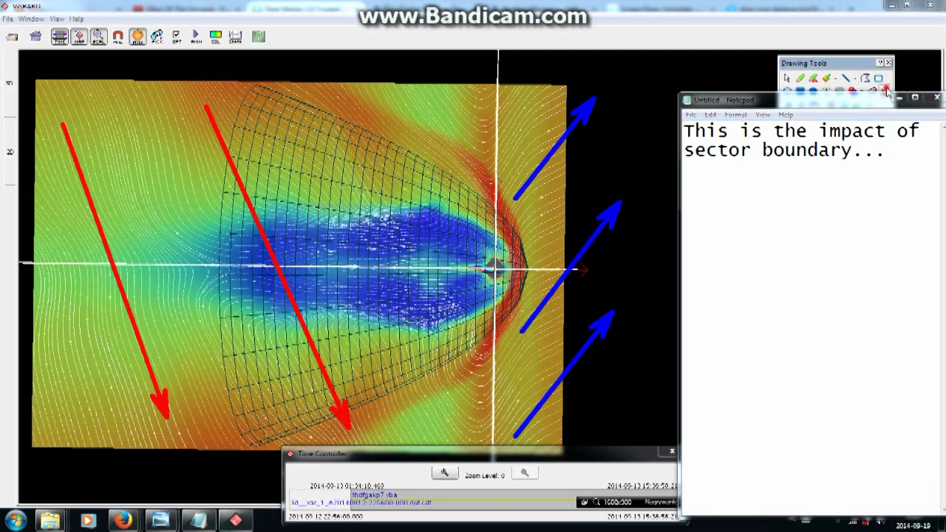
Clear the red and blue arrows and examine the sector boundary's impact on the magnetosphere from the side and face-on
key("Escape")
left_click_drag(507, 137, 343, 255)
scroll(569, 277, "up", 10)
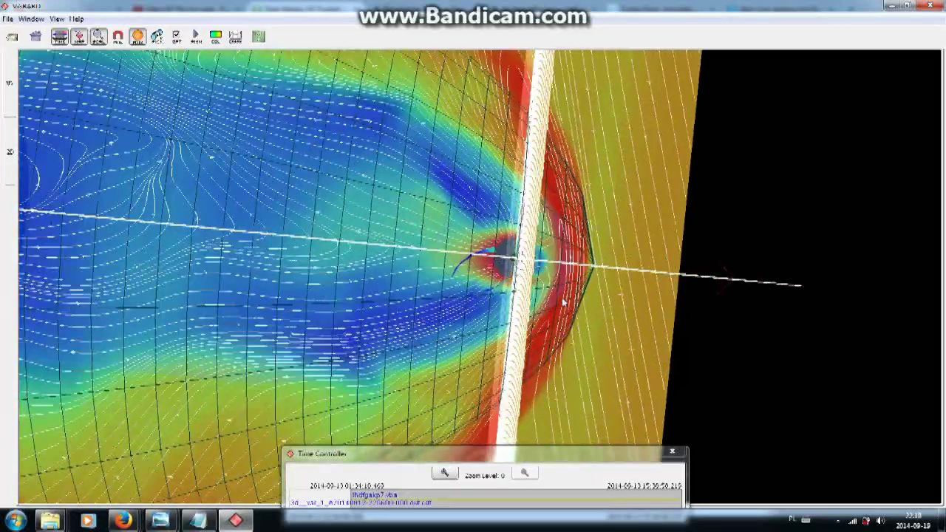
left_click_drag(563, 303, 418, 193)
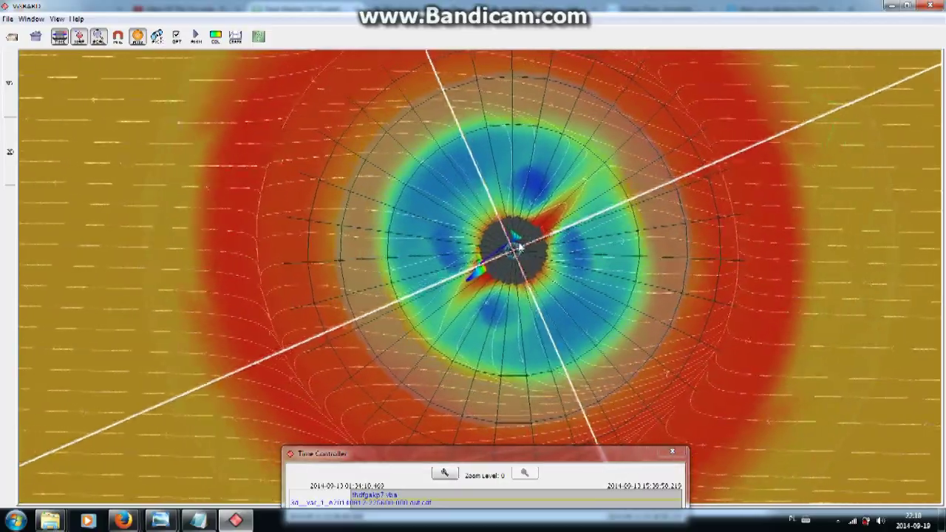
left_click_drag(151, 244, 165, 283)
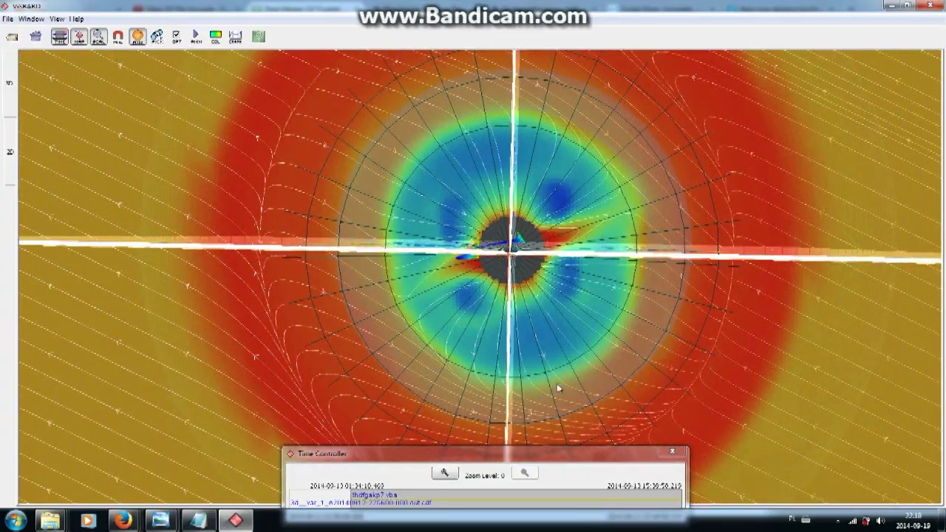
left_click_drag(658, 323, 460, 296)
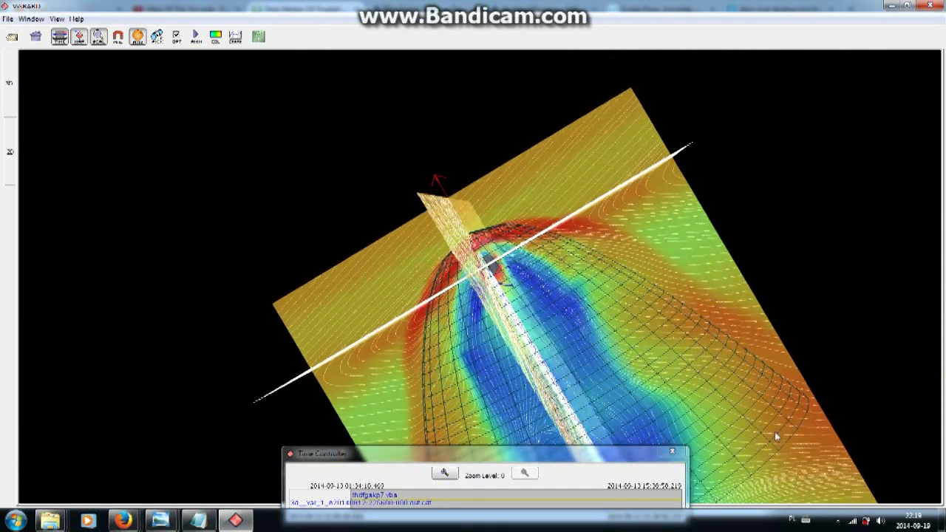
left_click(839, 521)
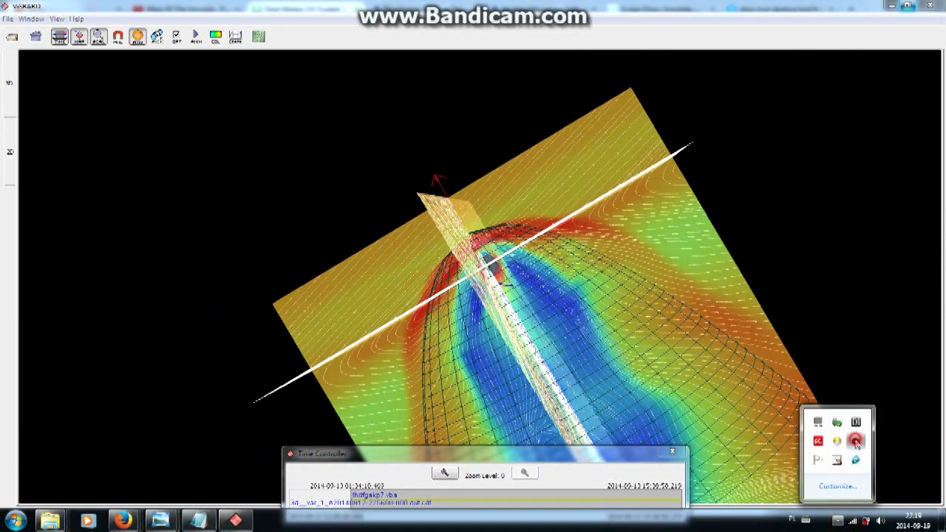
left_click(855, 441)
left_click(878, 274)
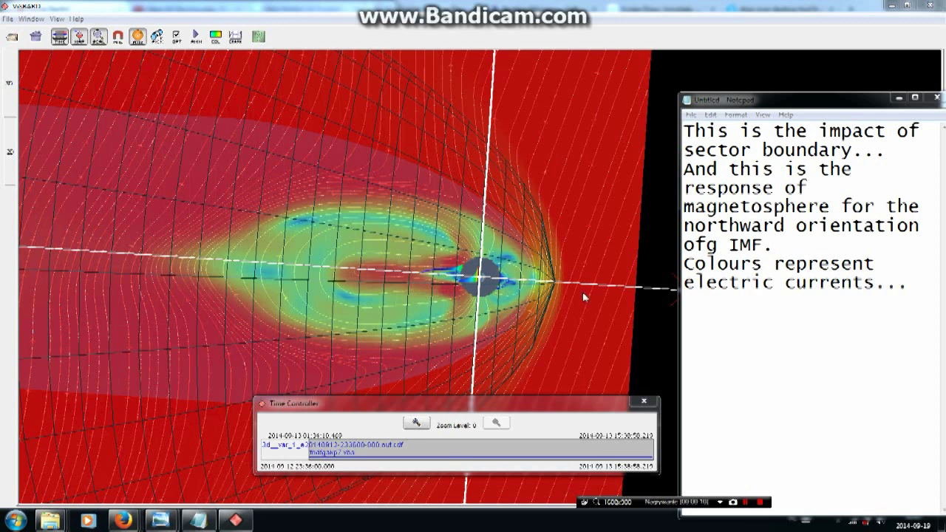
Examine the electric currents in the inner magnetosphere face-on and on the XY plane, both close up and from farther out
left_click_drag(616, 346, 431, 355)
scroll(433, 352, "up", 5)
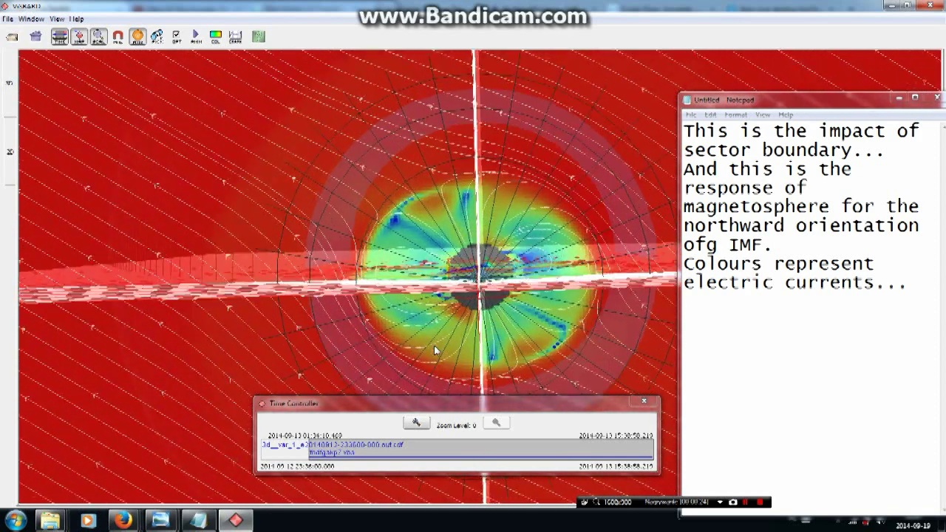
left_click_drag(454, 304, 453, 295)
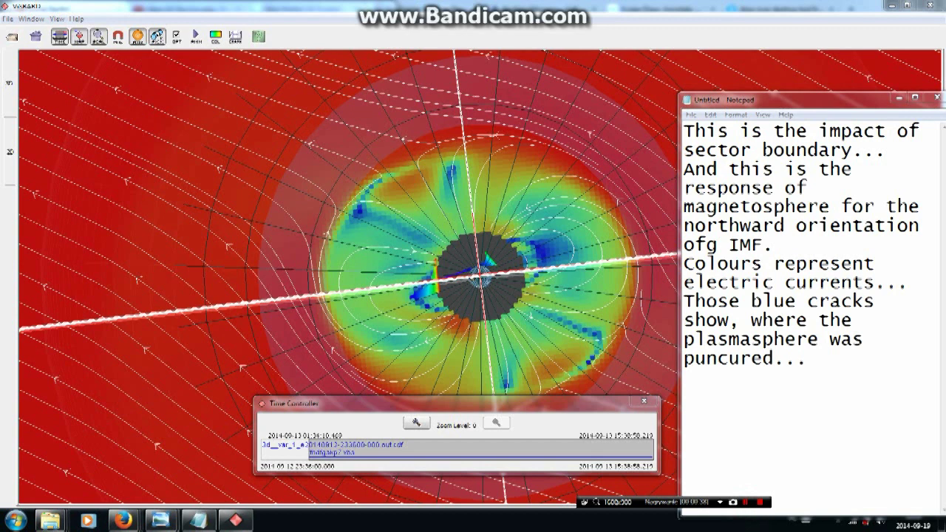
left_click_drag(560, 221, 524, 367)
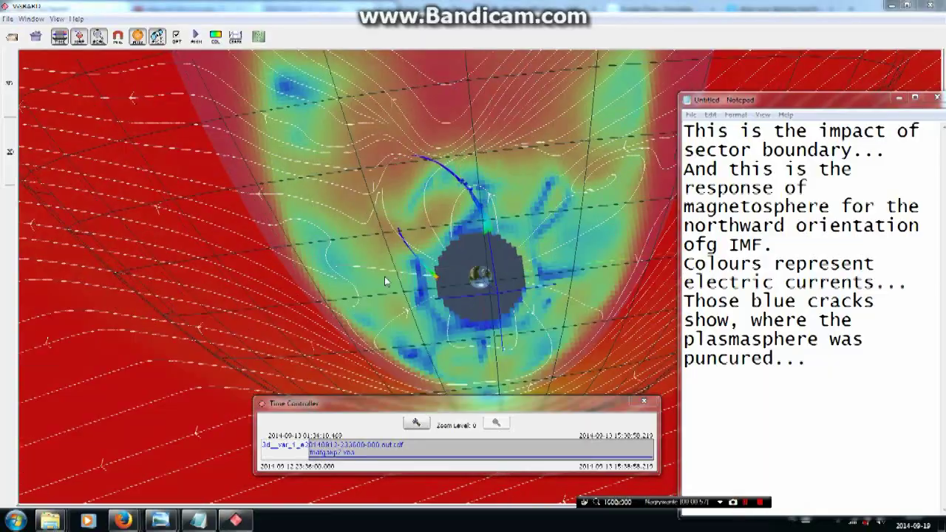
left_click_drag(381, 278, 469, 242)
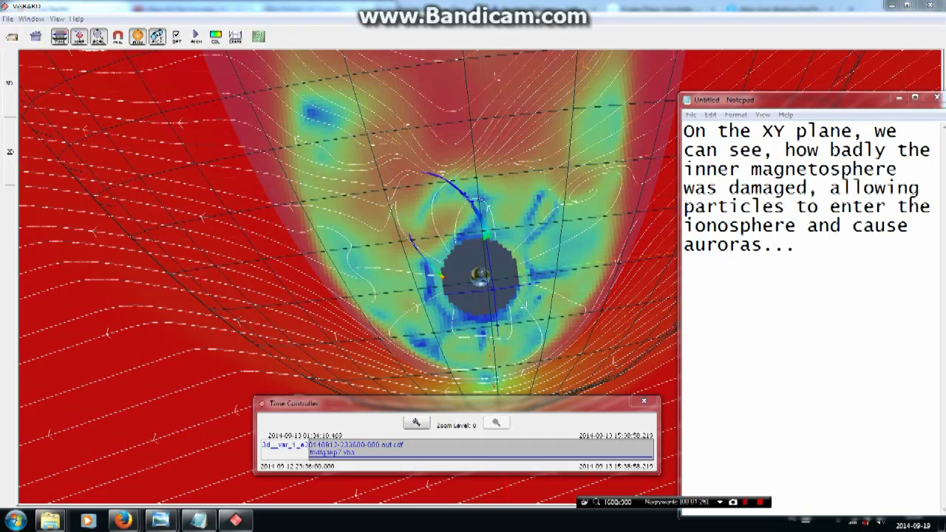
scroll(513, 186, "down", 10)
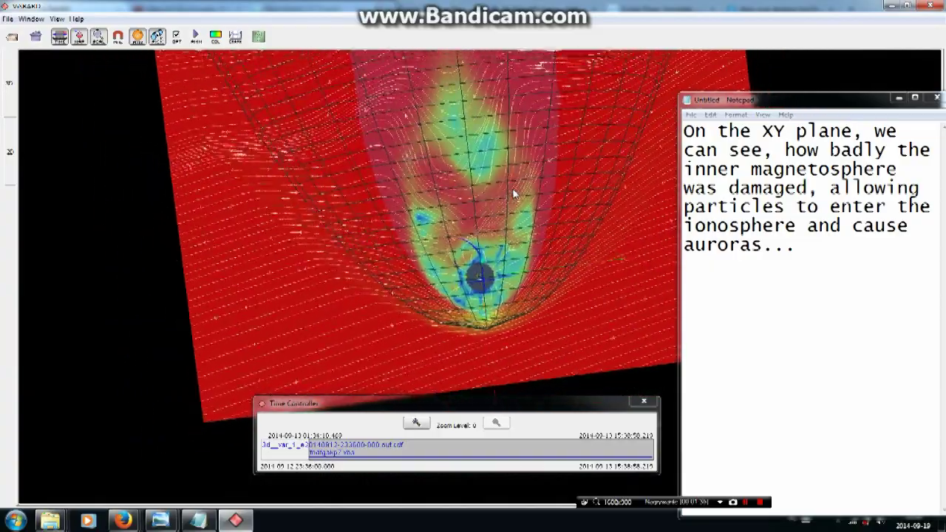
scroll(512, 193, "up", 8)
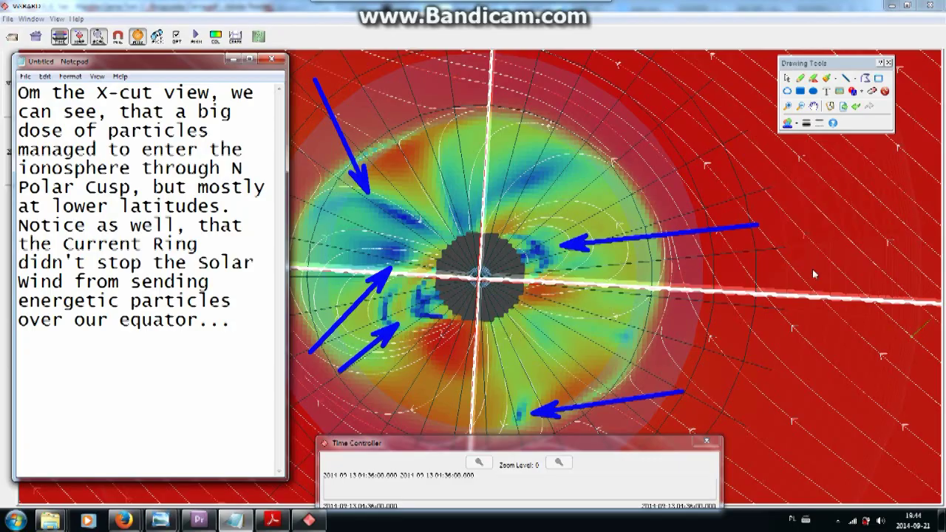
Clear the blue arrows from the X-cut view and rotate the model towards the XY plane
left_click(837, 519)
left_click(818, 459)
left_click(866, 252)
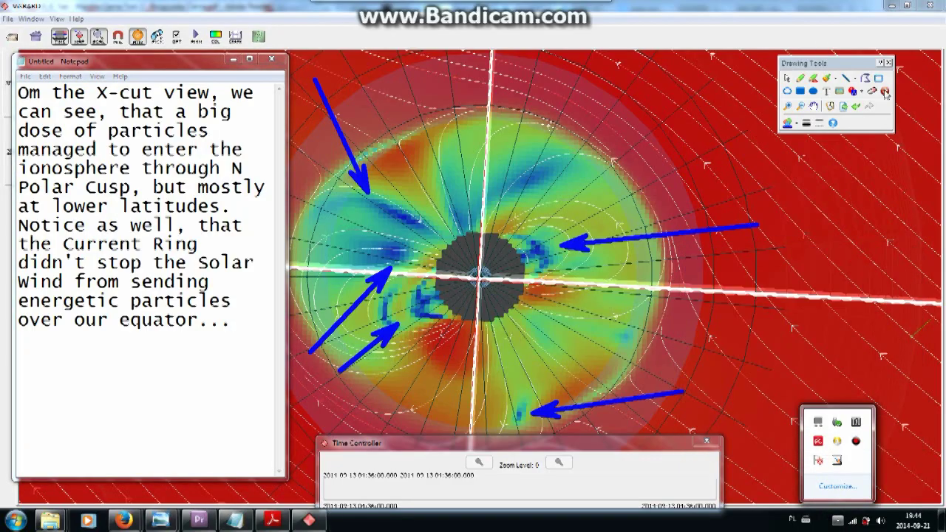
mouse_move(688, 385)
left_mouse_down()
mouse_move(724, 390)
mouse_move(544, 468)
left_mouse_up()
left_click_drag(456, 348, 564, 259)
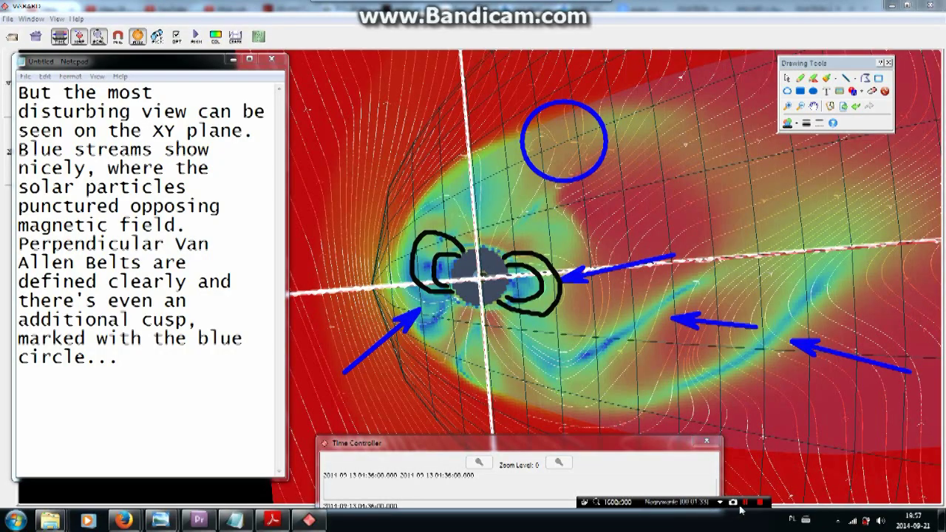
Clear the arrows, circle and belt outlines drawn over the XY plane and inspect the model from other angles
left_click(884, 93)
mouse_move(644, 243)
left_mouse_down()
mouse_move(686, 172)
mouse_move(563, 190)
mouse_move(531, 279)
mouse_move(561, 333)
left_mouse_up()
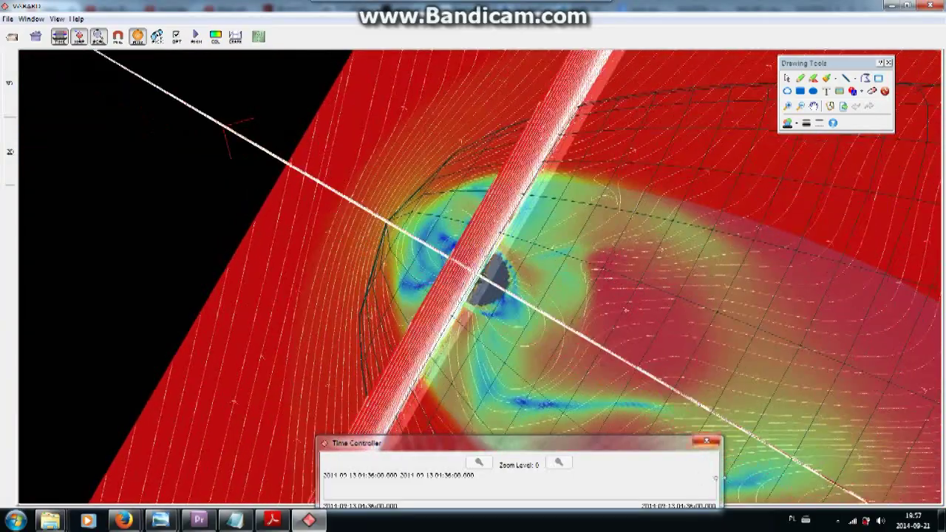
left_click_drag(648, 449, 518, 401)
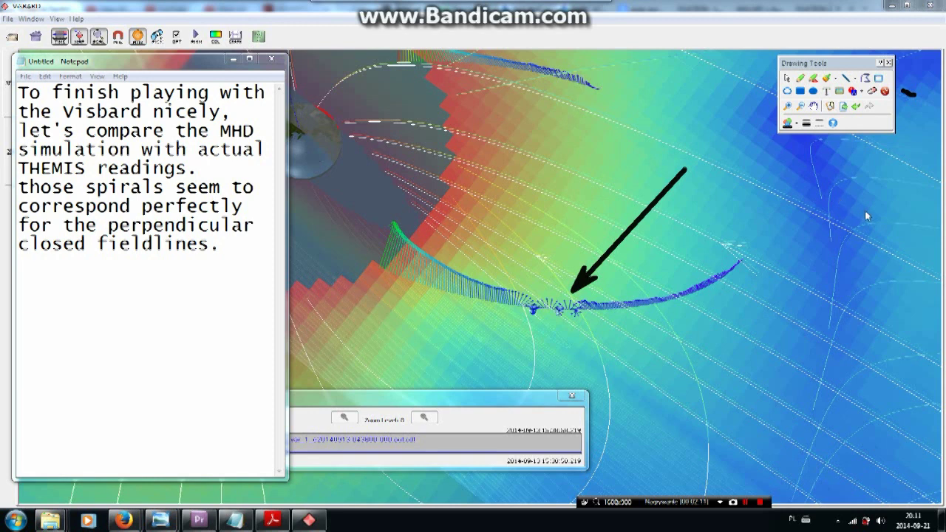
Clear the black arrow and inspect the spirals in the THEMIS vectors close up against the perpendicular closed field lines
left_click(884, 91)
left_click(730, 316)
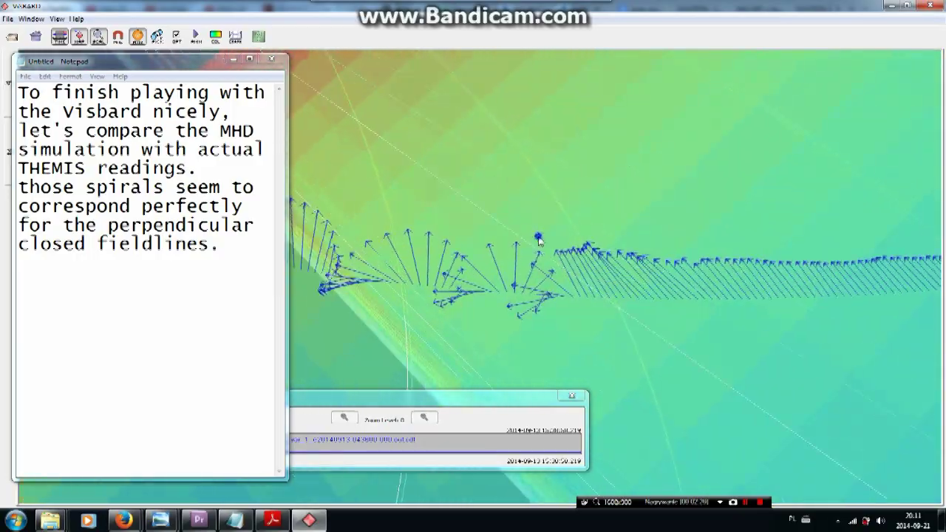
left_click(619, 273)
left_click_drag(619, 273, 494, 211)
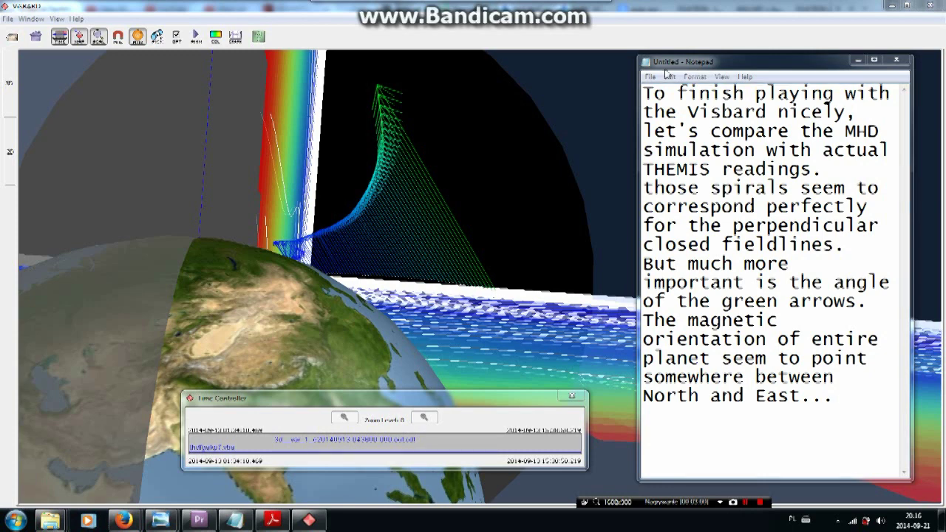
Examine the angle of the green THEMIS arrows relative to Earth, including the arrow over Hudson Bay
left_click_drag(547, 220, 372, 280)
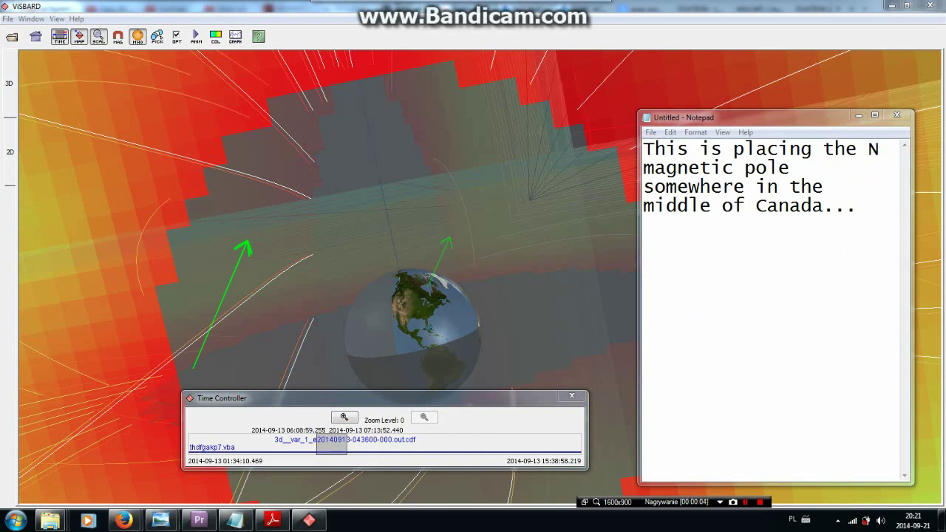
left_click(733, 502)
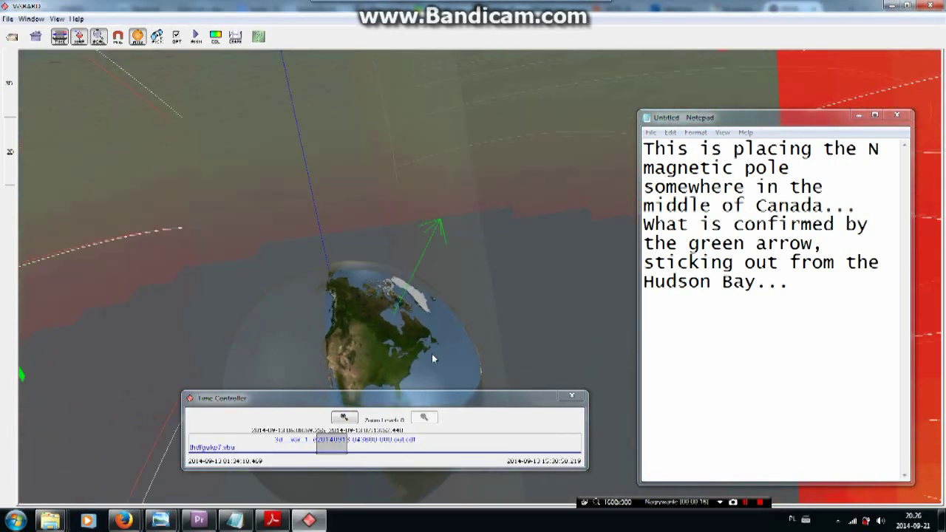
left_click_drag(432, 354, 539, 305)
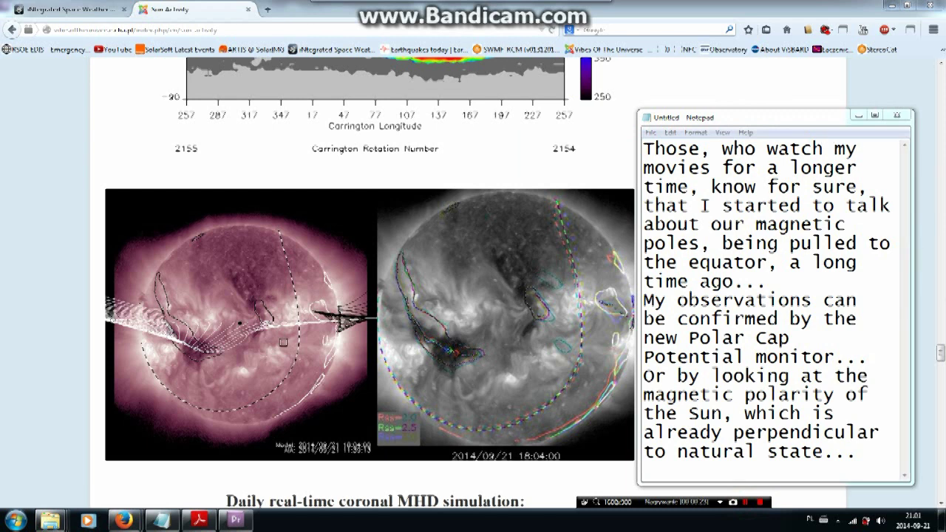
On the Sun Activity web page, go from the coronal hole images to the Heliospheric Polarity images and inspect the Sun's magnetic polarity
scroll(929, 337, "up", 10)
scroll(929, 337, "up", 15)
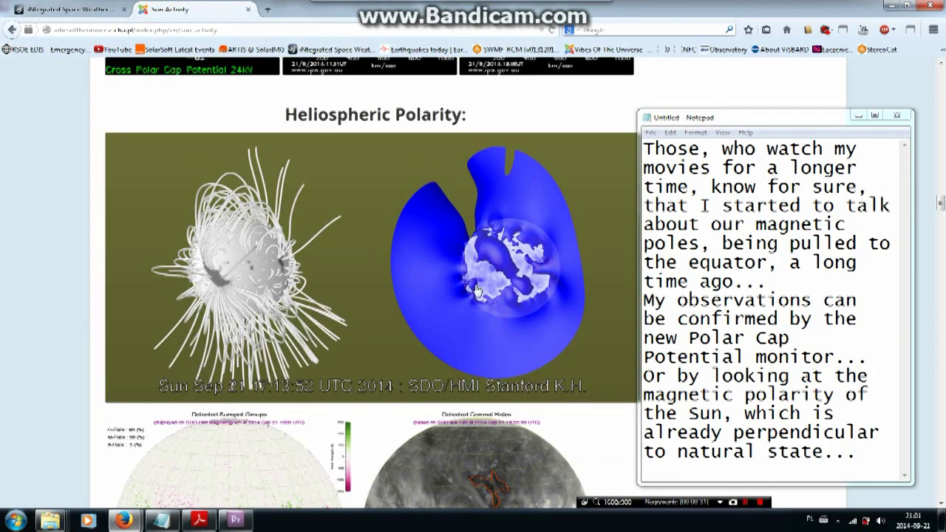
scroll(456, 278, "down", 2)
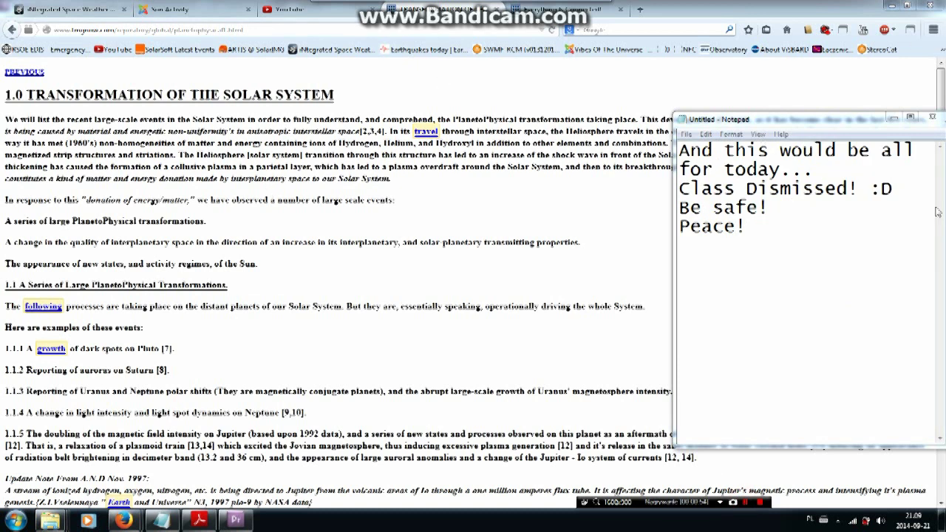
Minimise the notes window and read the "Transformation of the Solar System" article from its introduction through section 1.3 on the Sun's activity regimes
left_click(892, 116)
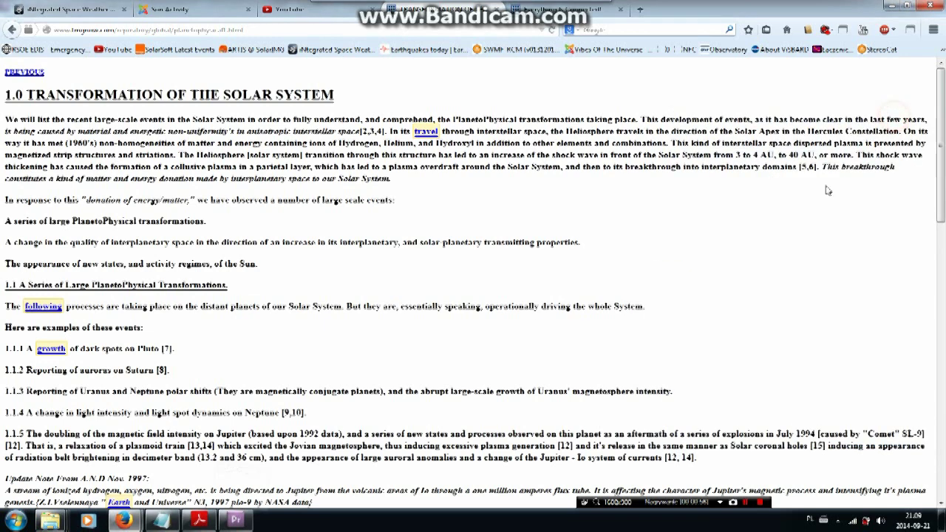
scroll(771, 257, "down", 2)
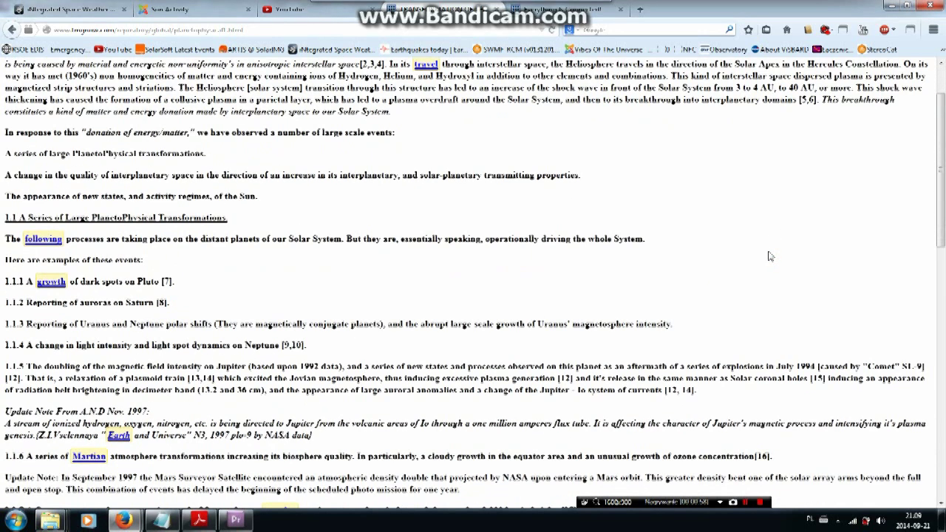
scroll(768, 256, "up", 2)
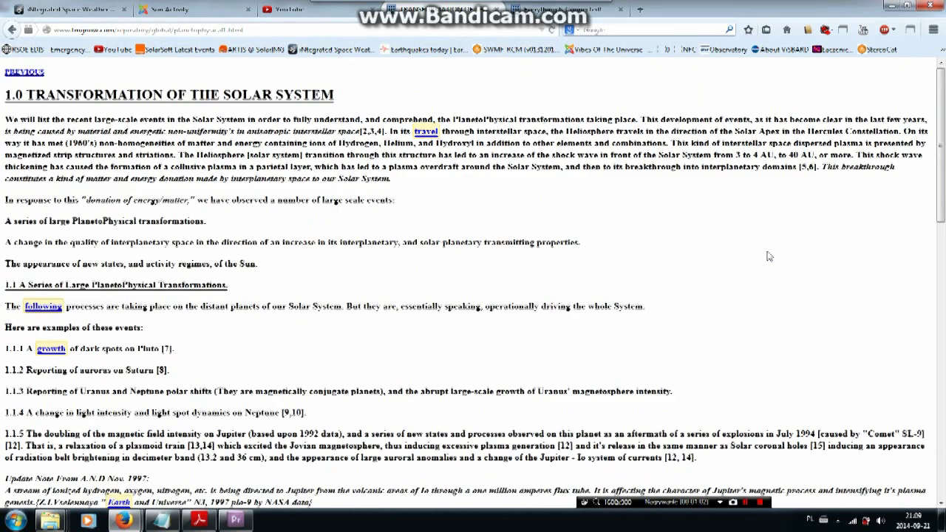
scroll(768, 256, "down", 2)
scroll(768, 257, "down", 4)
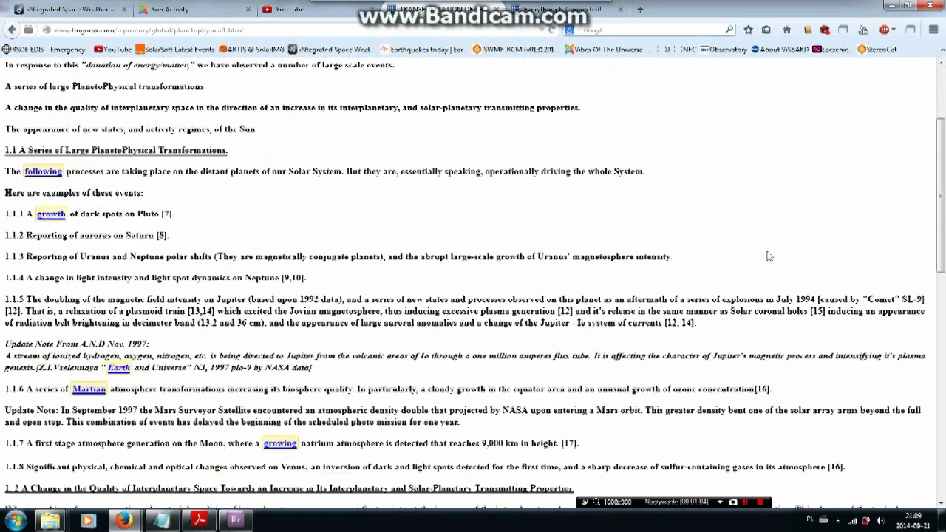
scroll(768, 256, "down", 6)
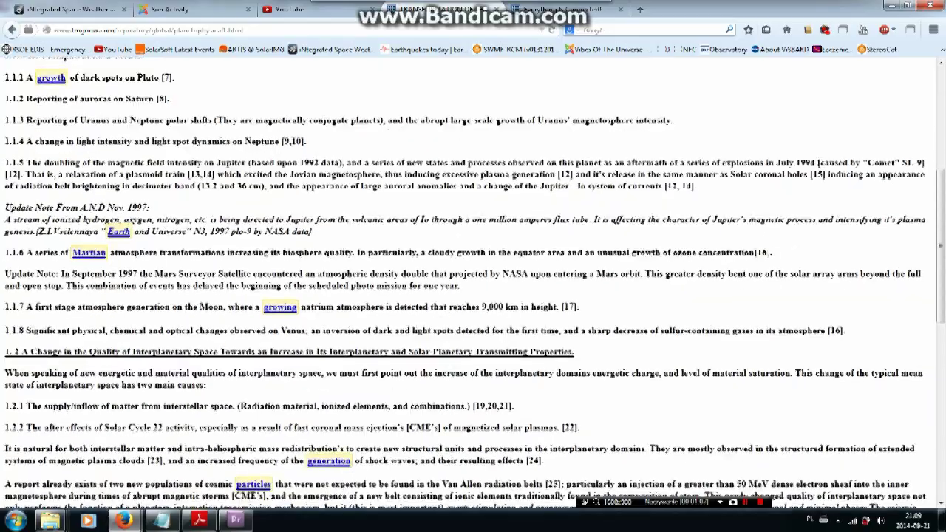
scroll(768, 256, "down", 2)
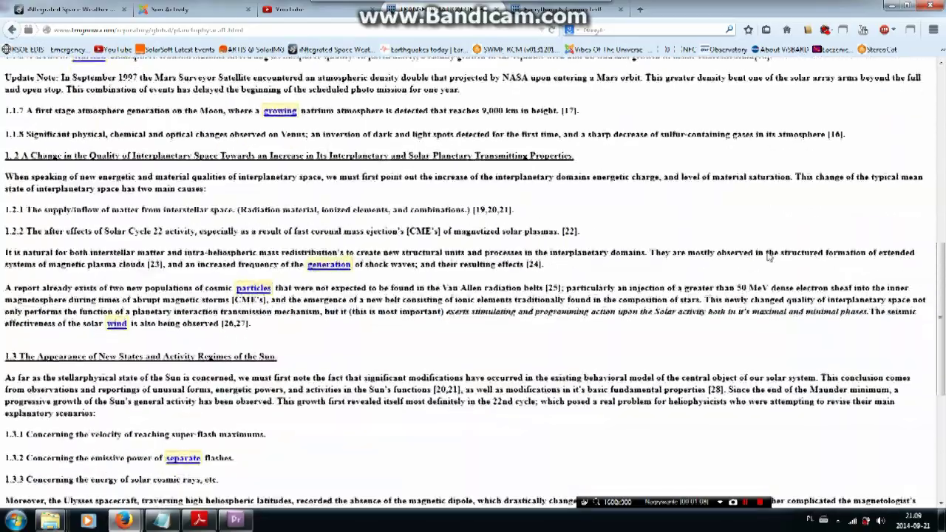
scroll(769, 257, "down", 2)
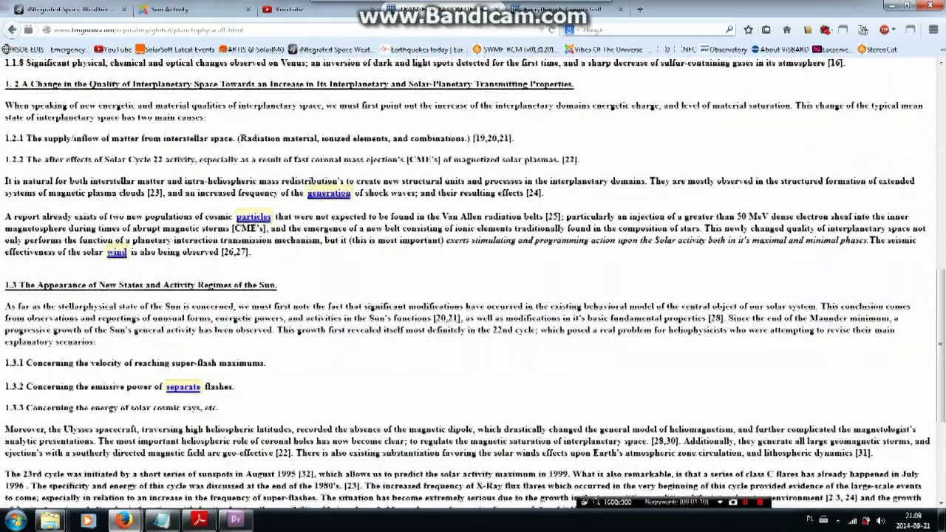
scroll(769, 255, "down", 2)
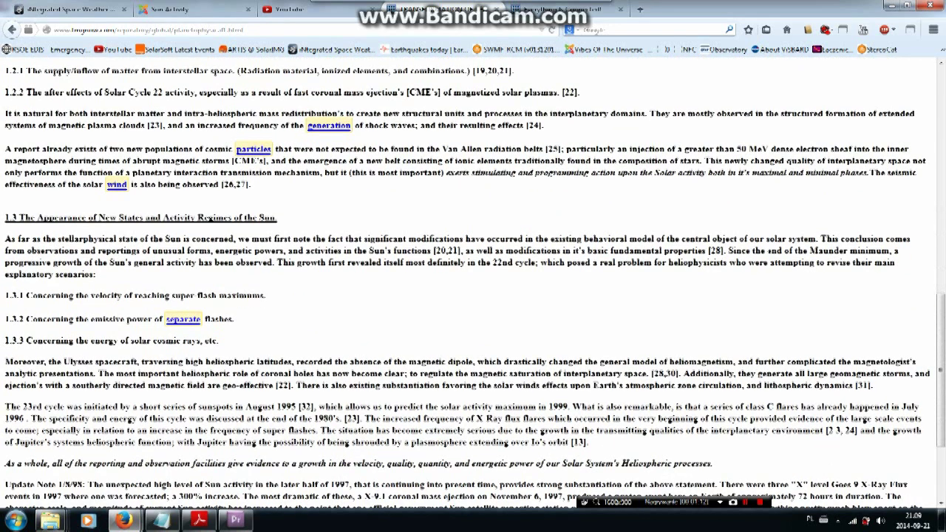
scroll(769, 257, "down", 2)
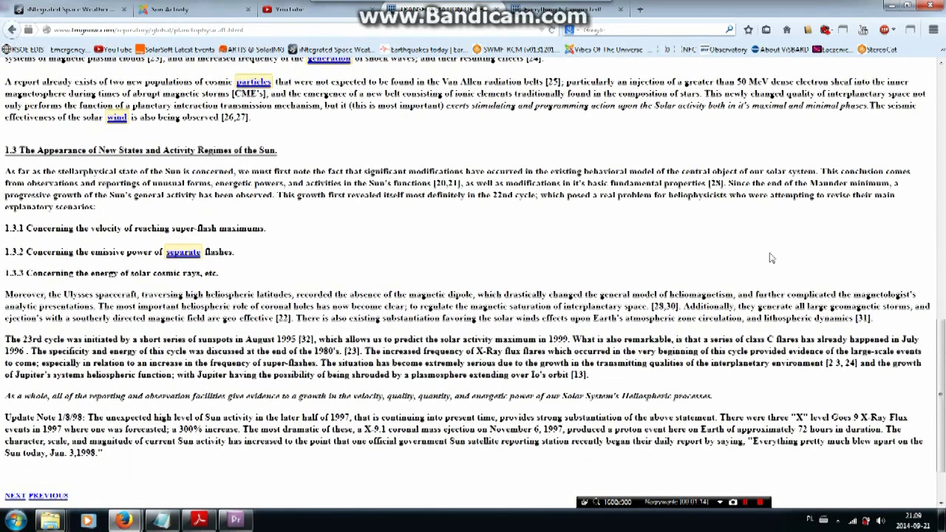